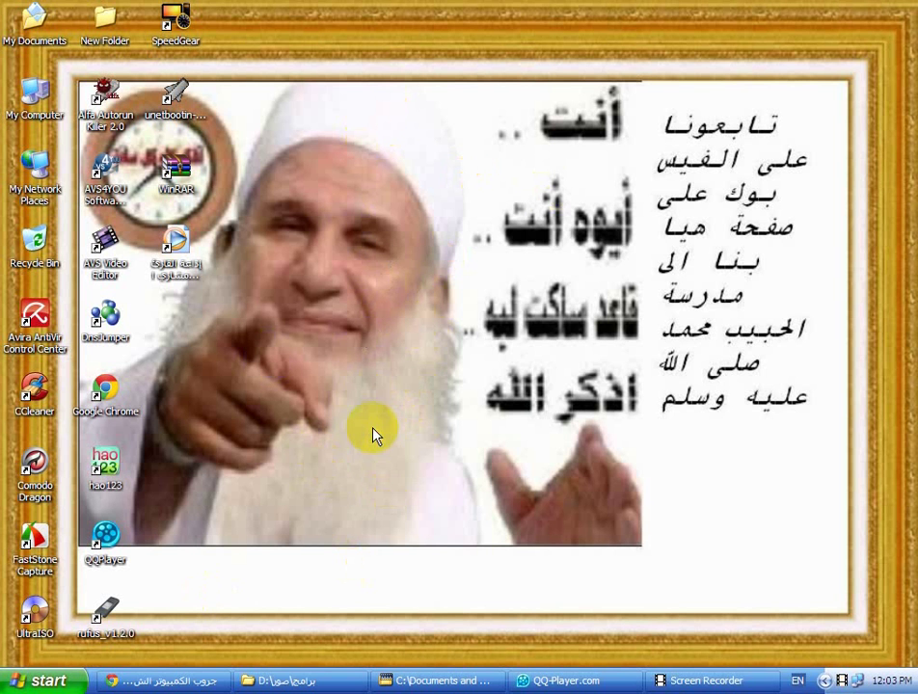
Switch to Chrome to look at a contact's Facebook chat window, and return to the desktop with the chat collapsed
drag(337, 405, 410, 286)
click(195, 670)
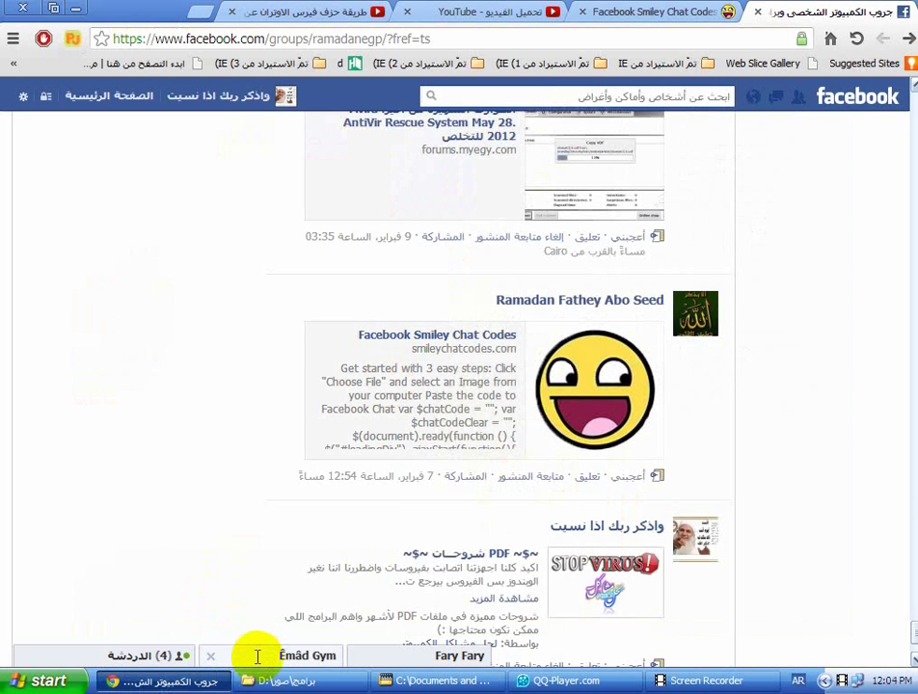
click(257, 656)
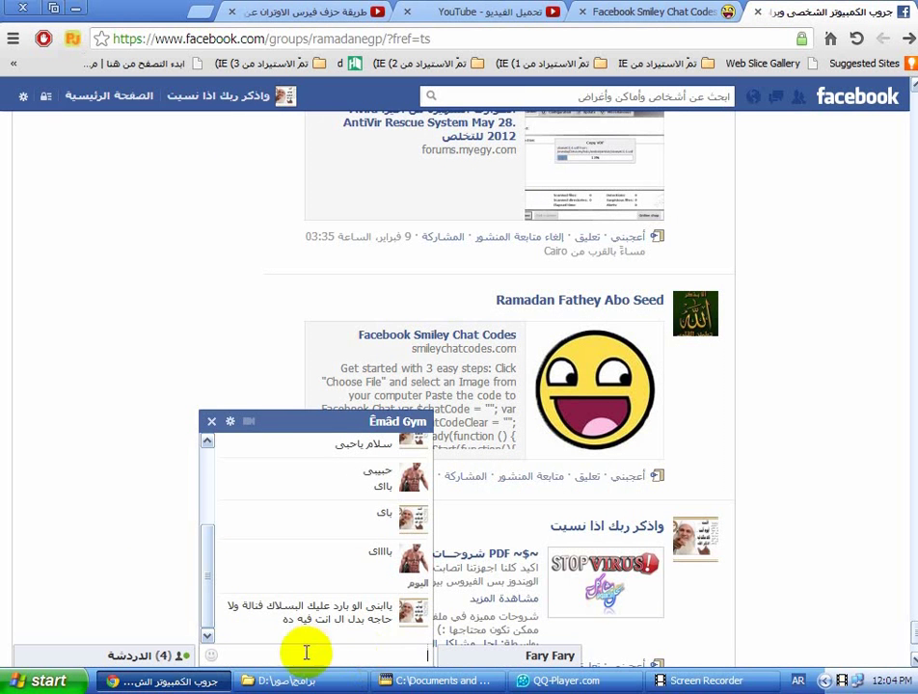
click(290, 427)
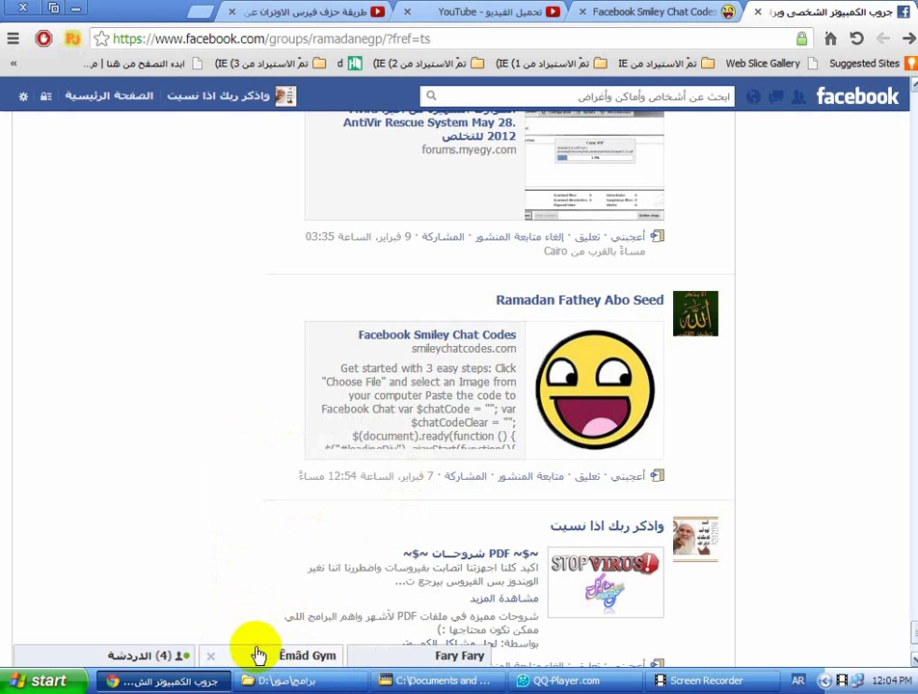
click(198, 684)
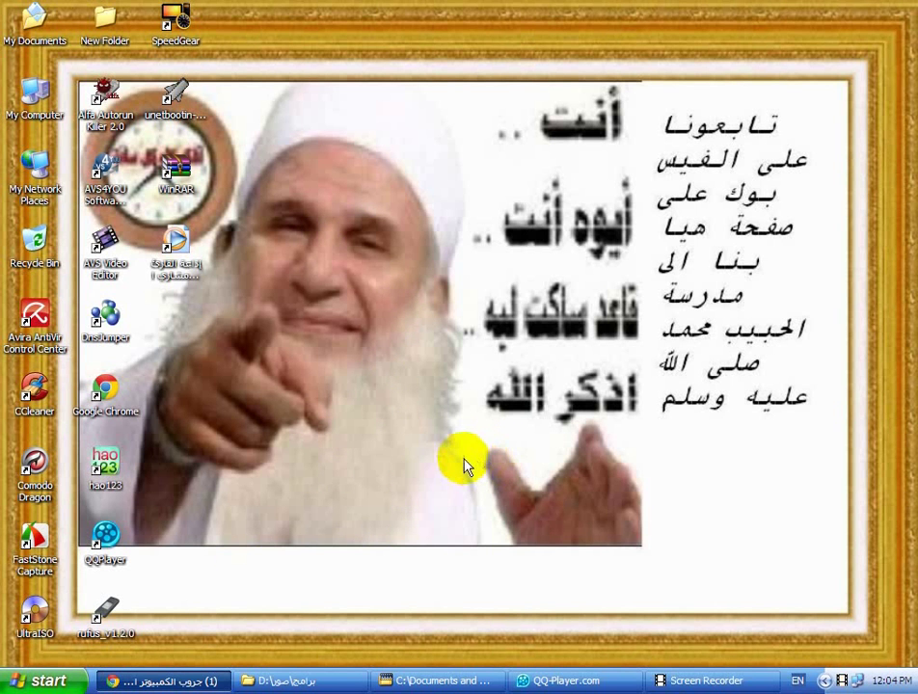
right_click(329, 338)
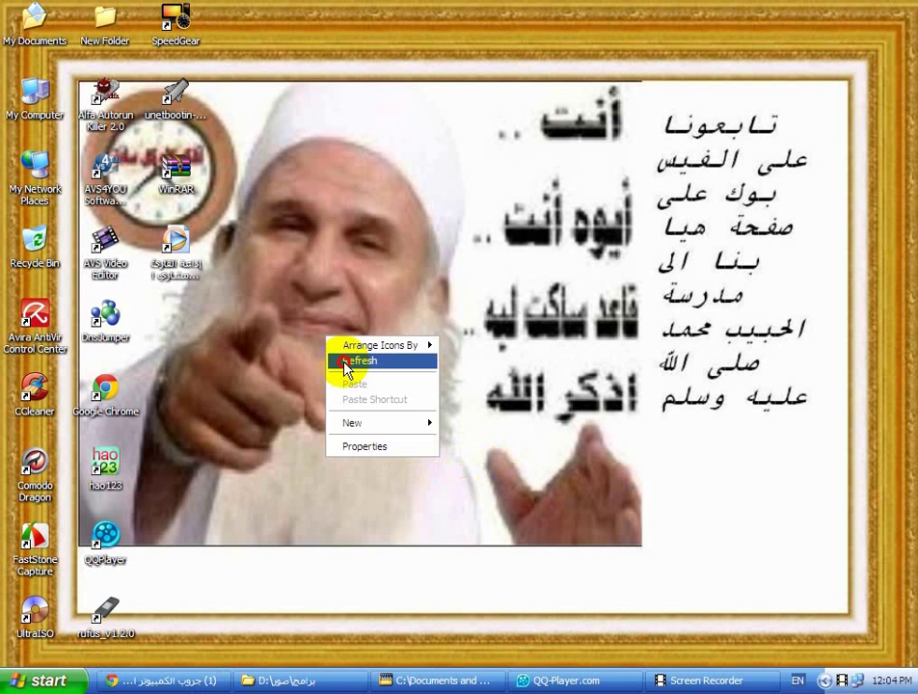
click(345, 363)
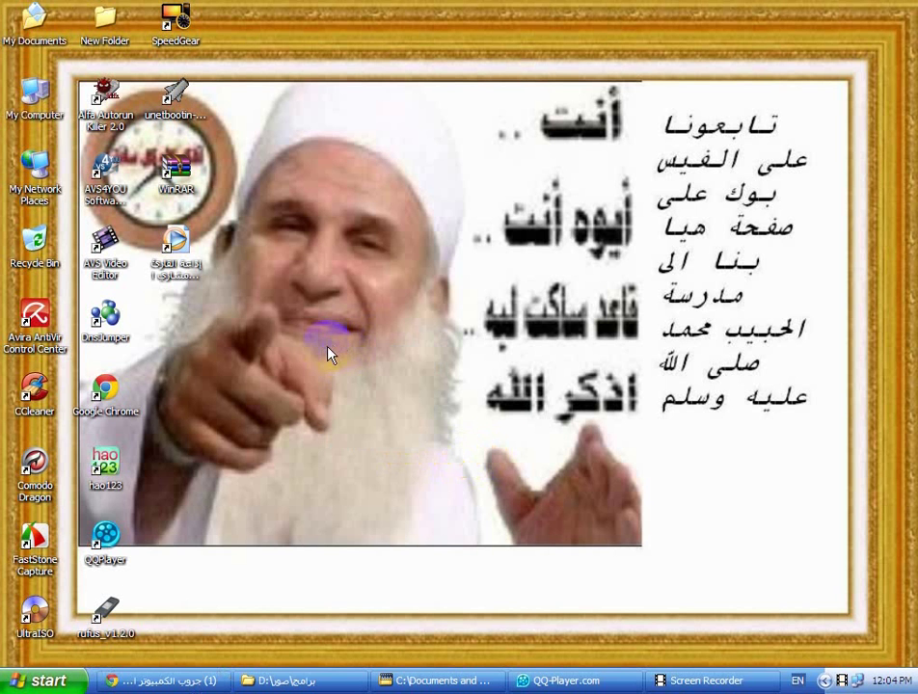
right_click(337, 169)
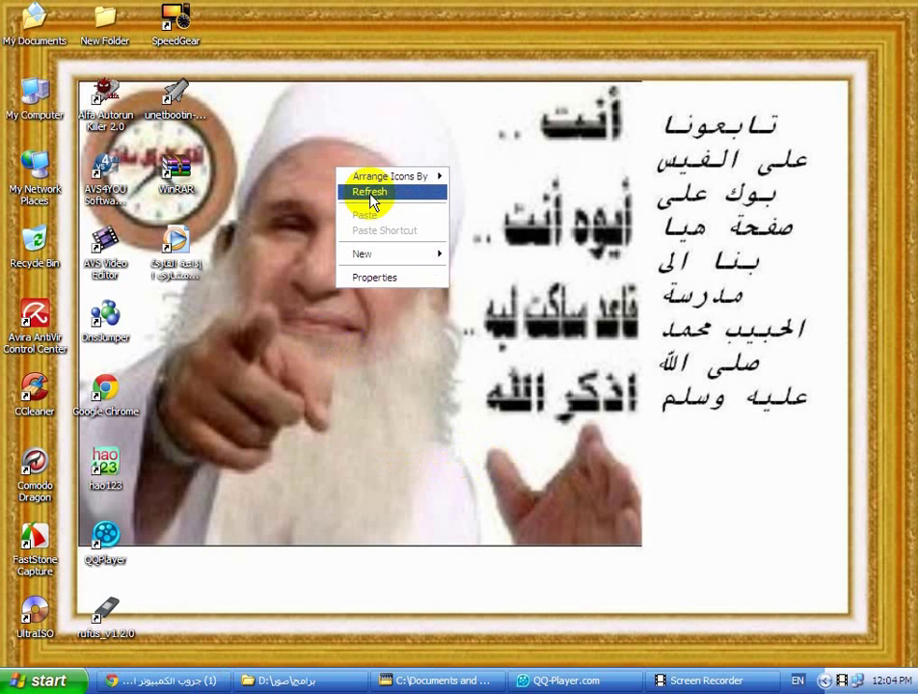
click(371, 194)
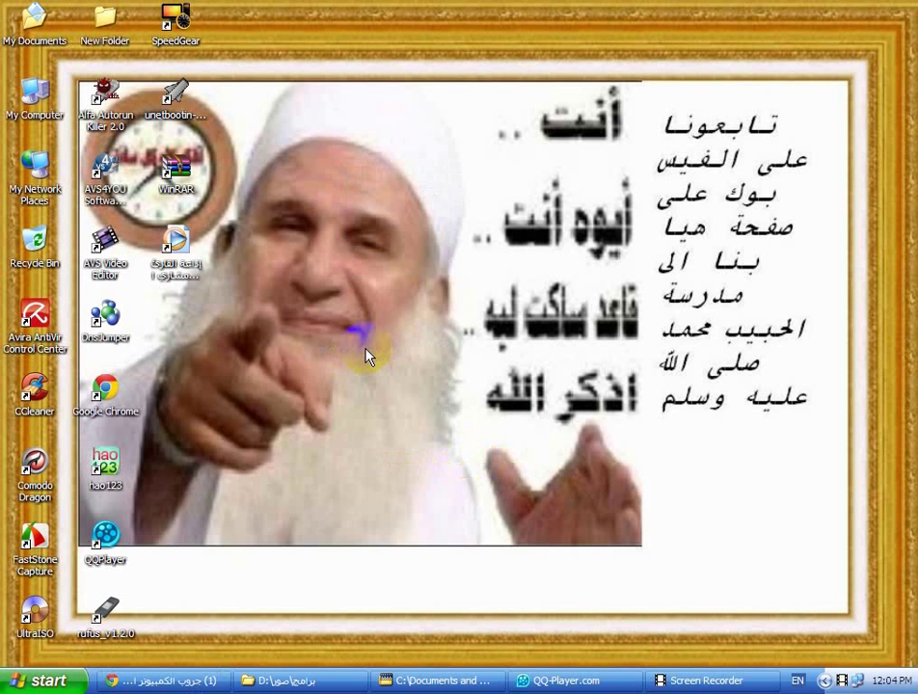
Switch to the Facebook Smiley Chat Codes page in Chrome and choose the image مدرسة الحبيب.jpg from the صور folder using thumbnail view
click(203, 676)
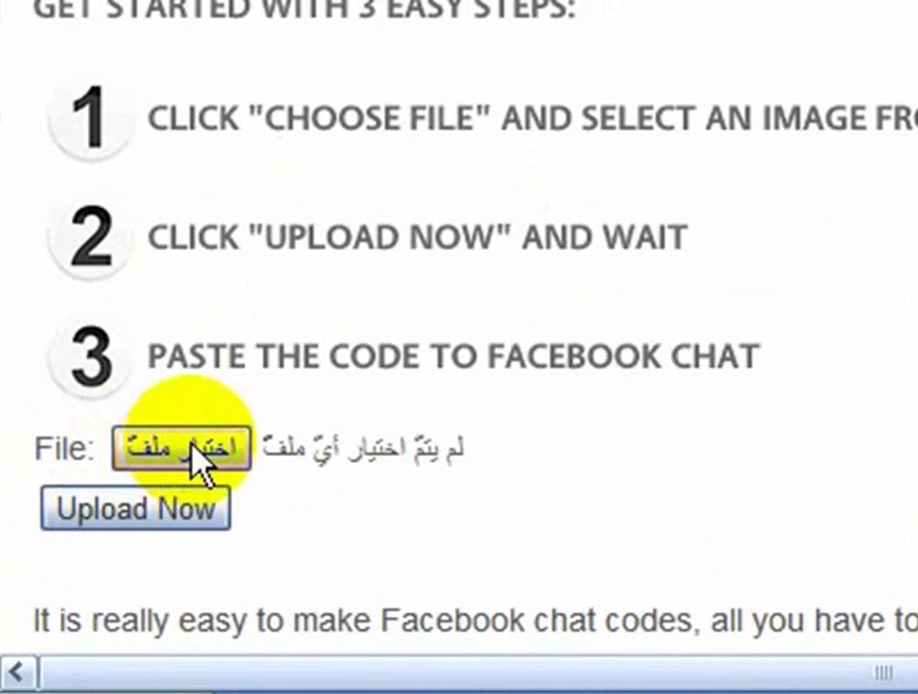
click(77, 570)
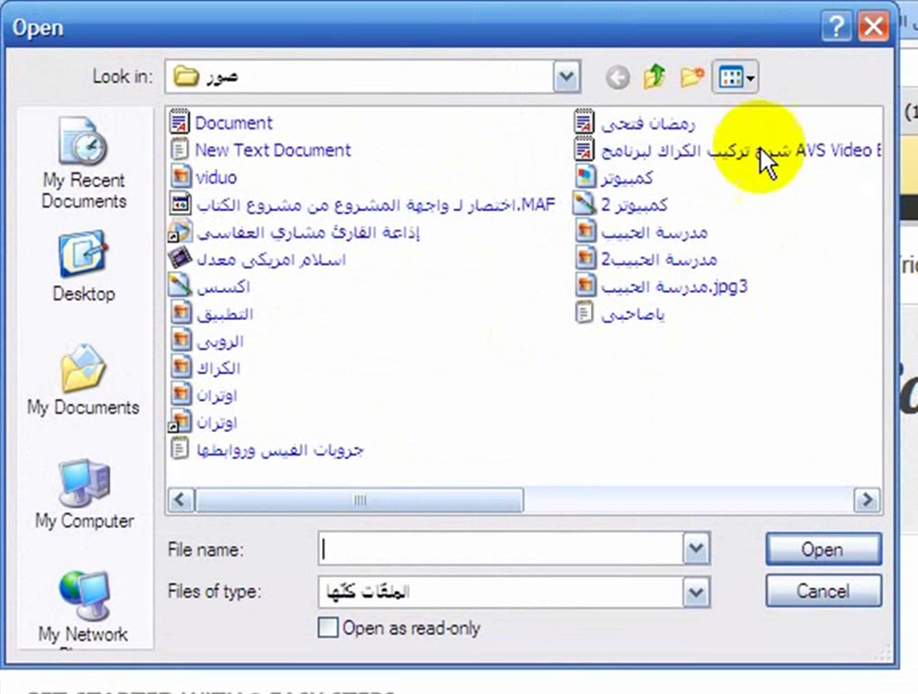
click(733, 77)
click(750, 111)
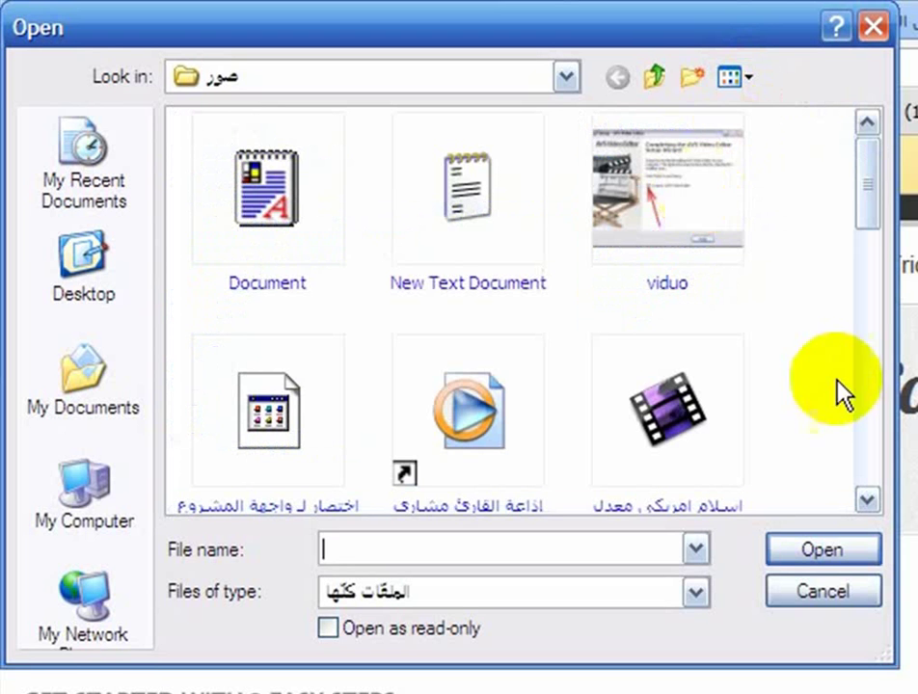
drag(863, 223, 860, 440)
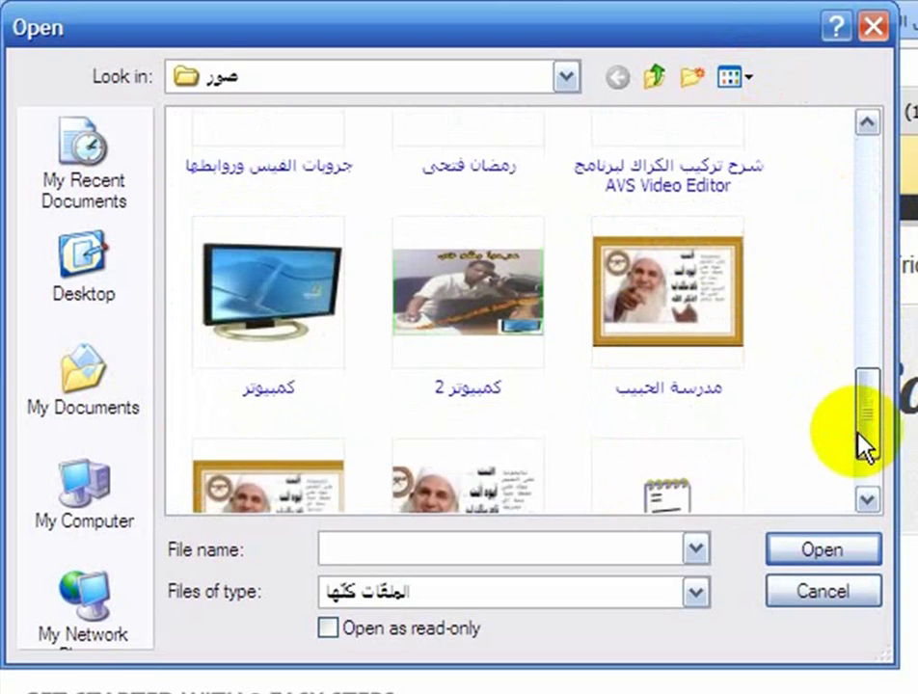
click(669, 309)
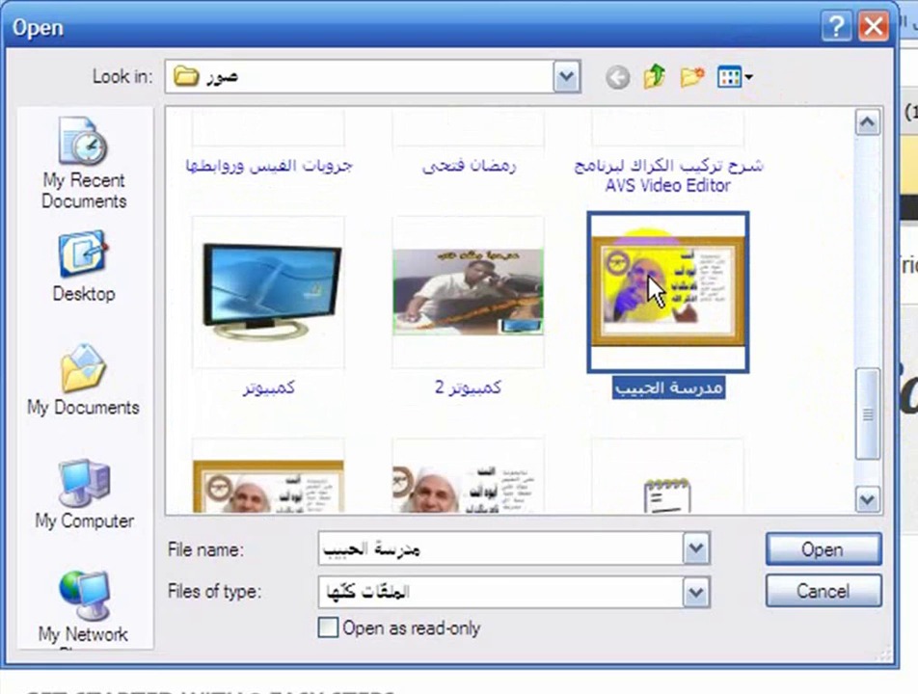
double_click(656, 289)
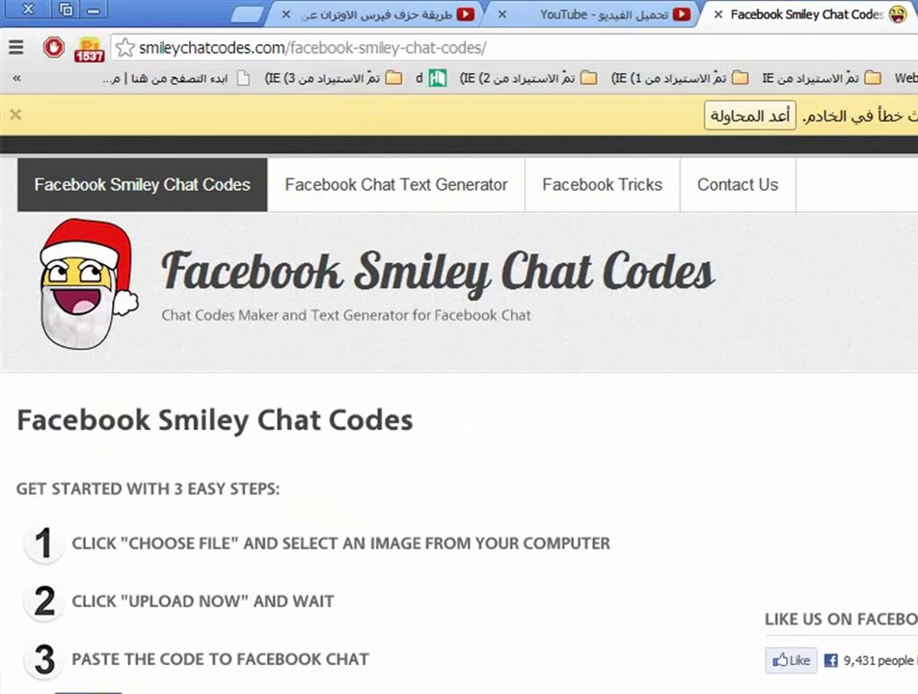
Upload the chosen image to generate its Facebook chat code, and maximize the browser window
scroll(135, 578, down, 1)
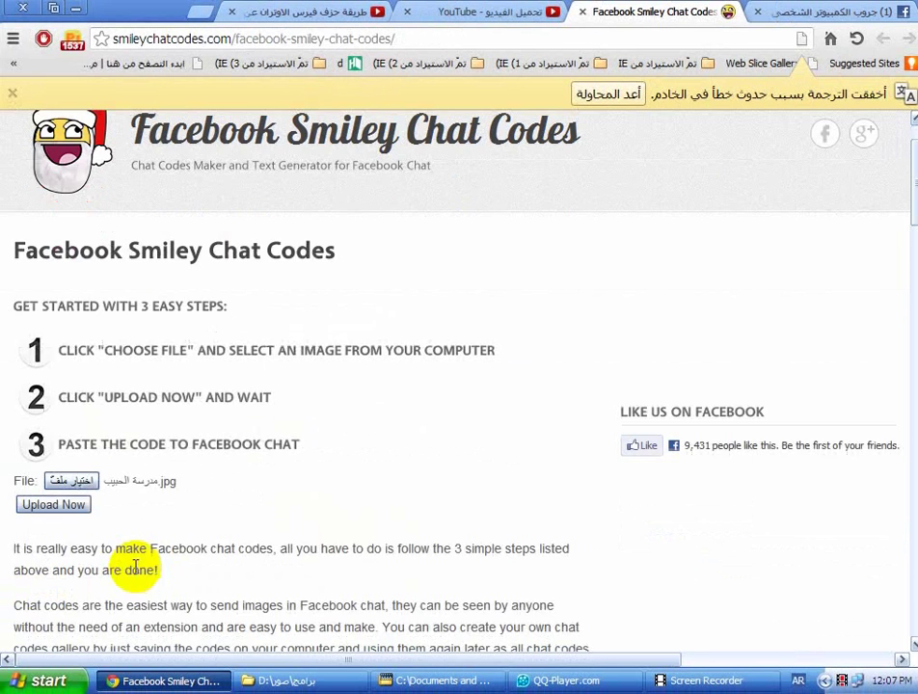
scroll(45, 527, down, 2)
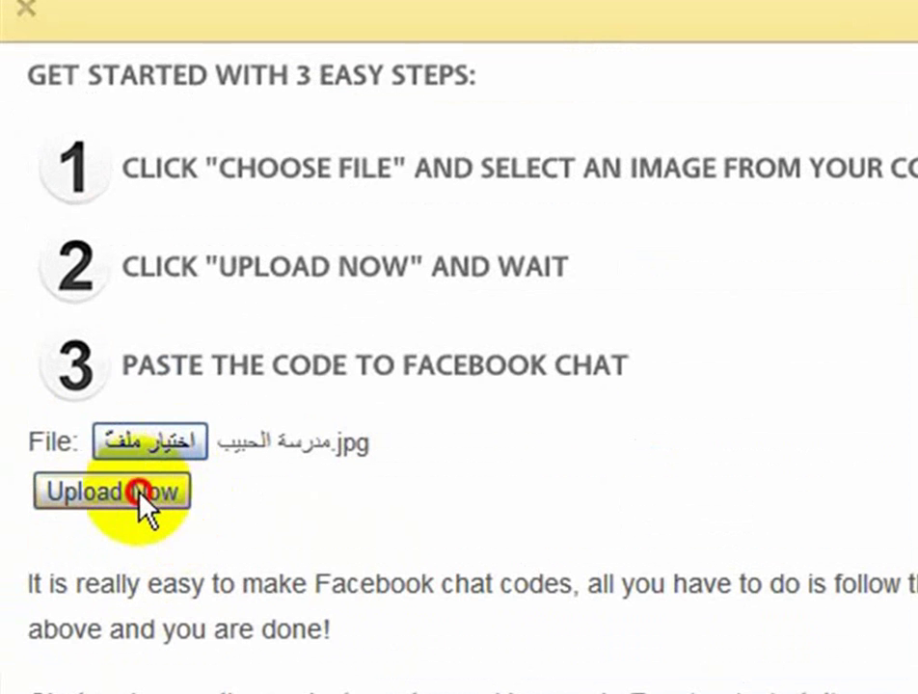
click(142, 494)
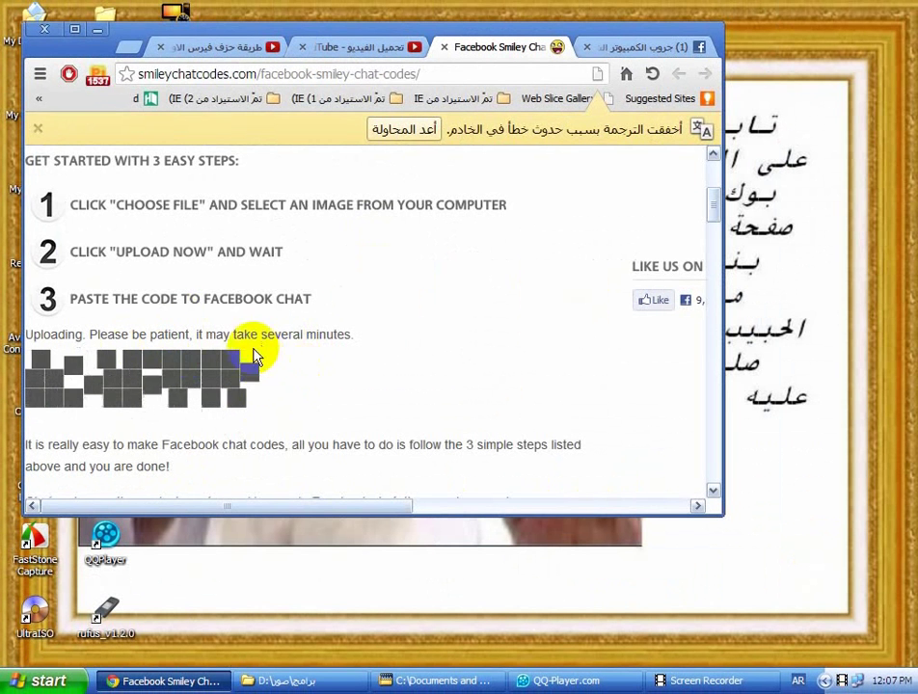
click(77, 32)
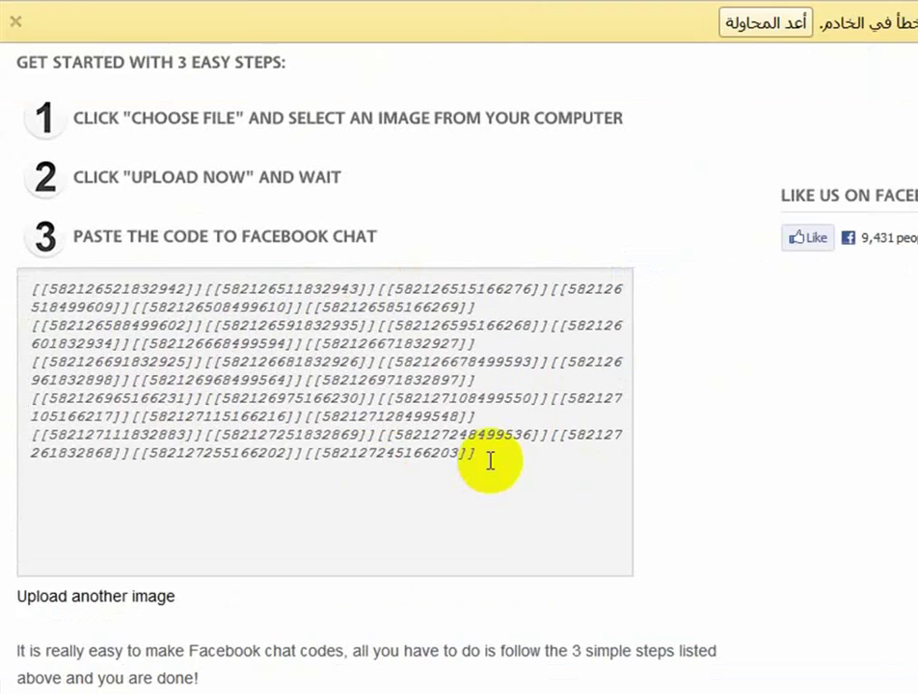
Select and copy the entire generated chat code
click(386, 441)
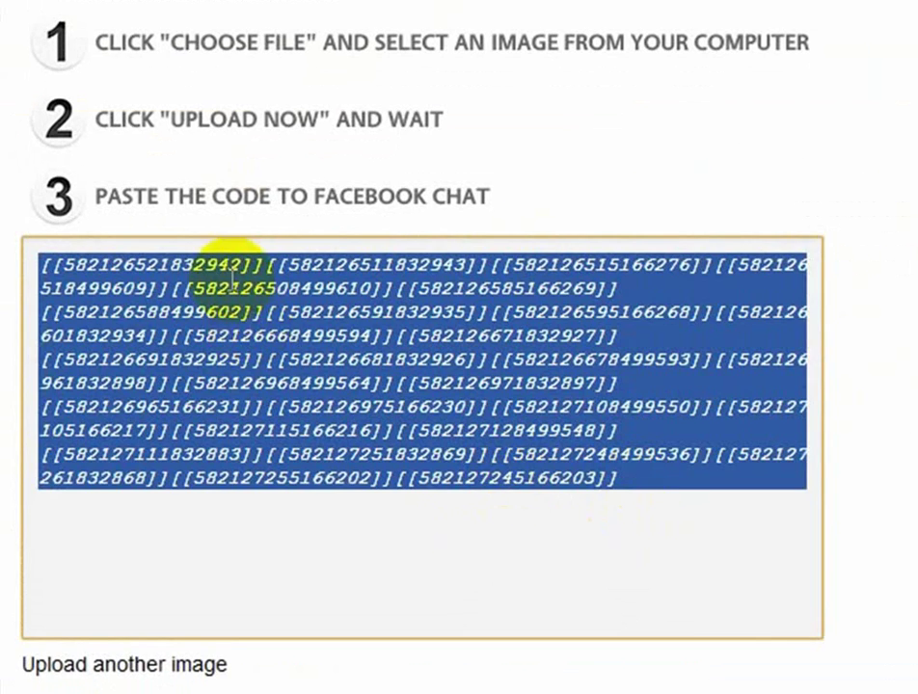
right_click(567, 310)
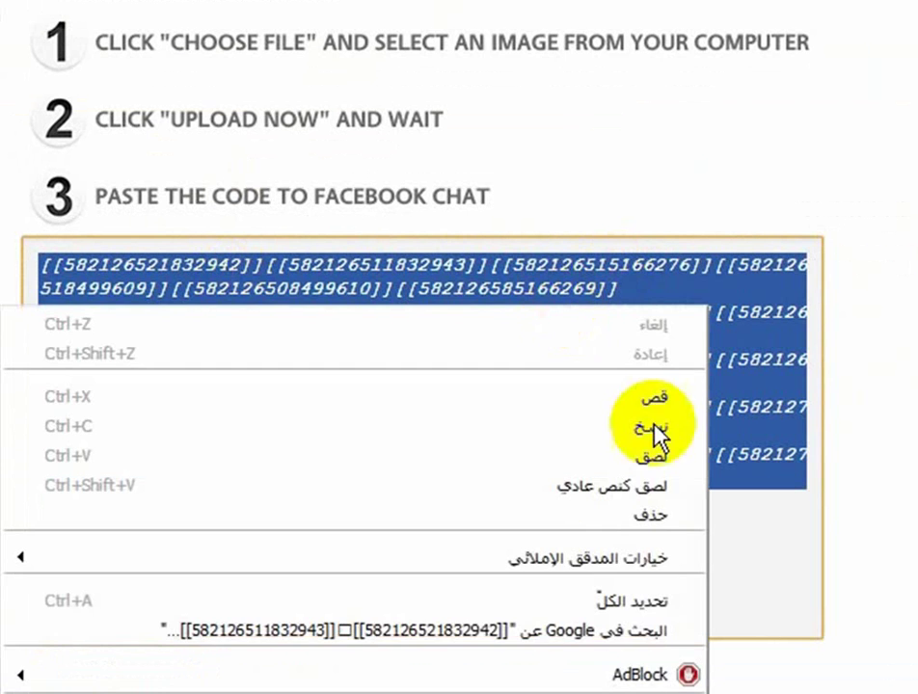
click(650, 429)
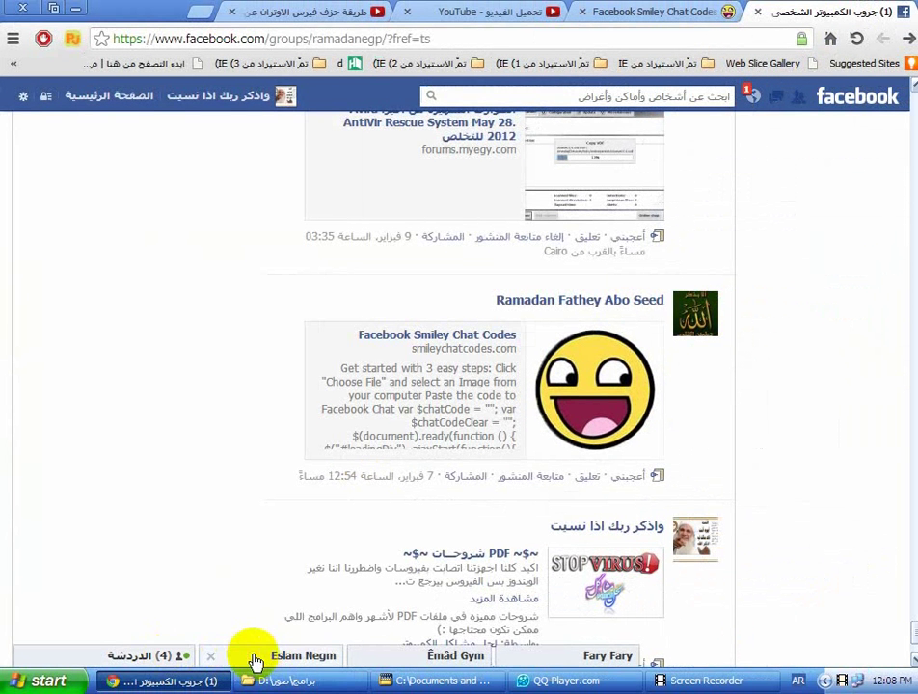
Paste the copied code into the most recent contact's Facebook chat window and send it
click(255, 660)
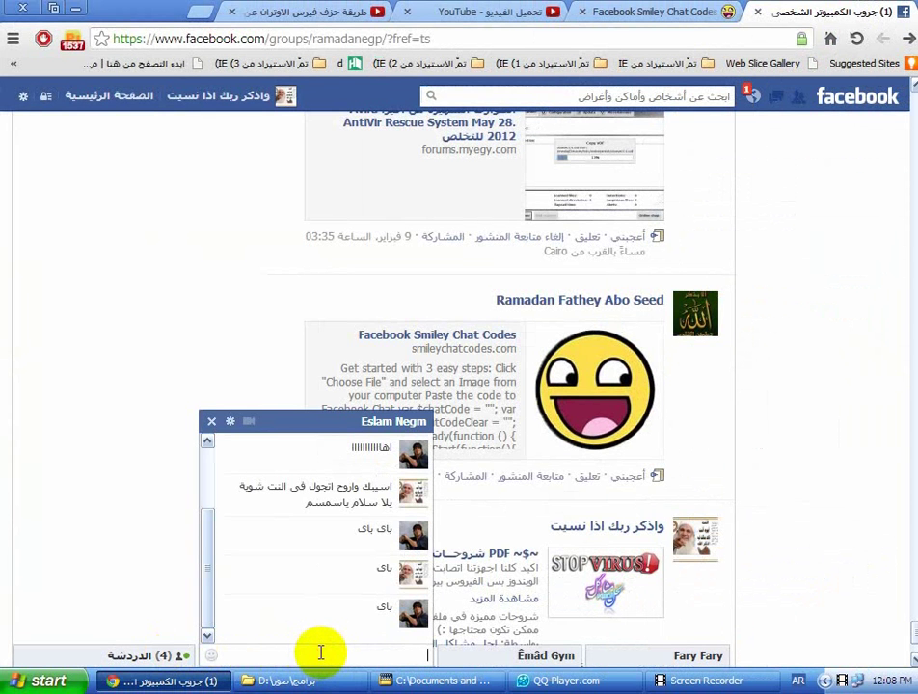
right_click(322, 658)
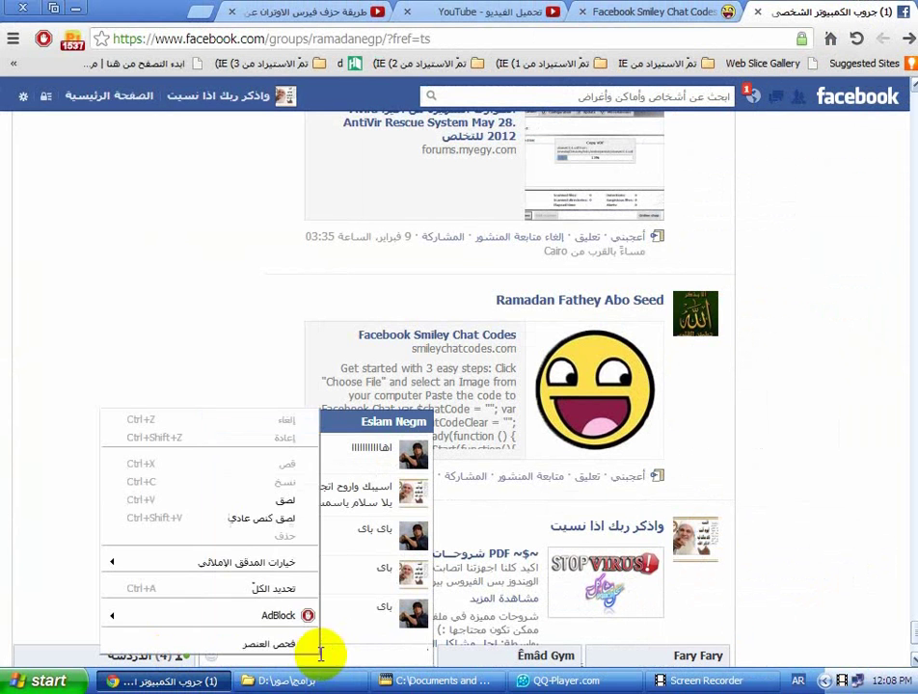
click(285, 499)
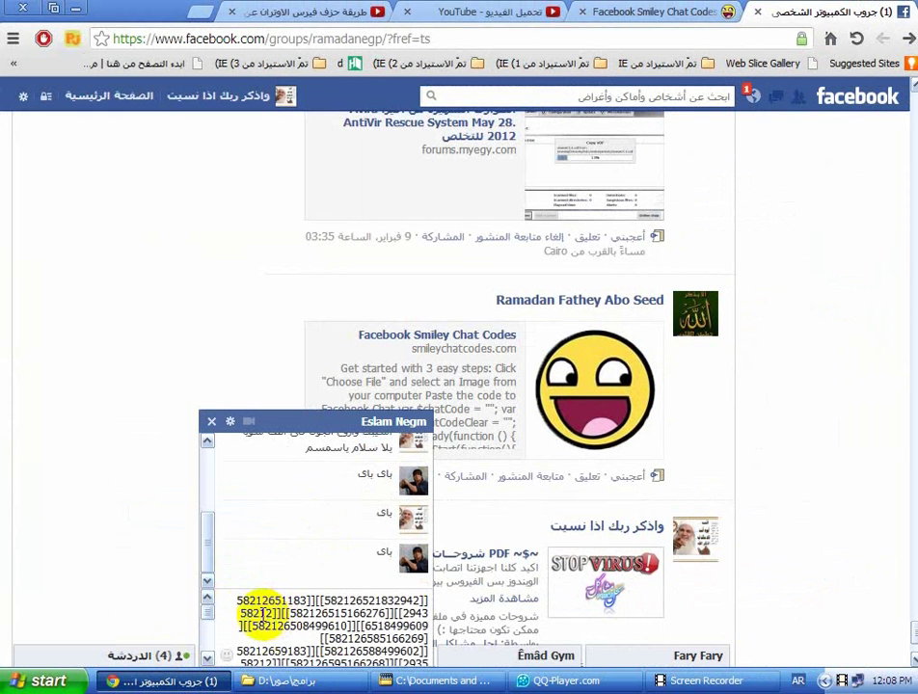
key(Return)
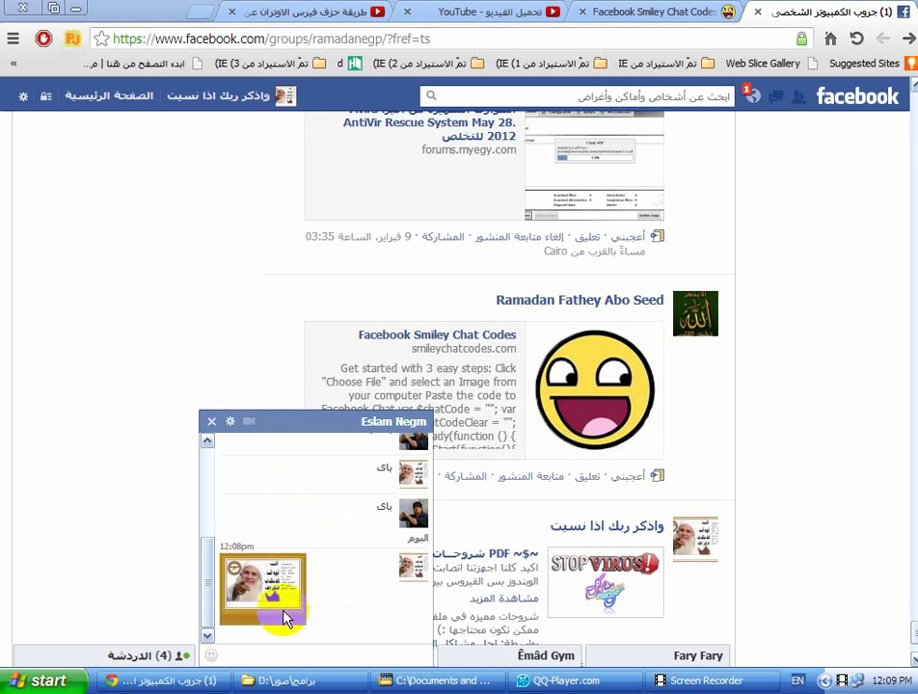
Collapse the chat window and open the same contact's full conversation from the Facebook message inbox
click(249, 617)
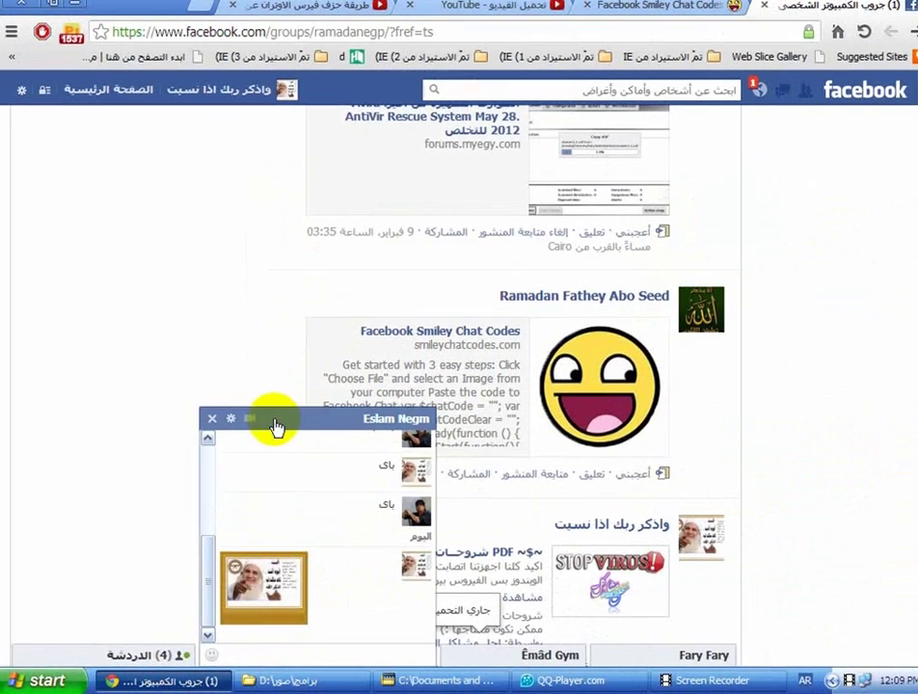
click(397, 134)
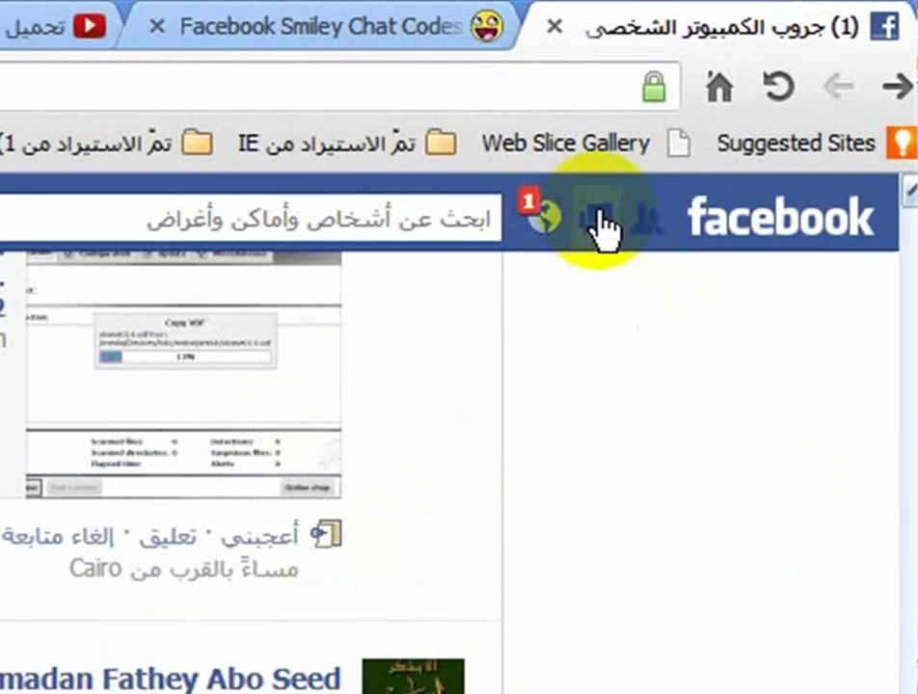
click(597, 224)
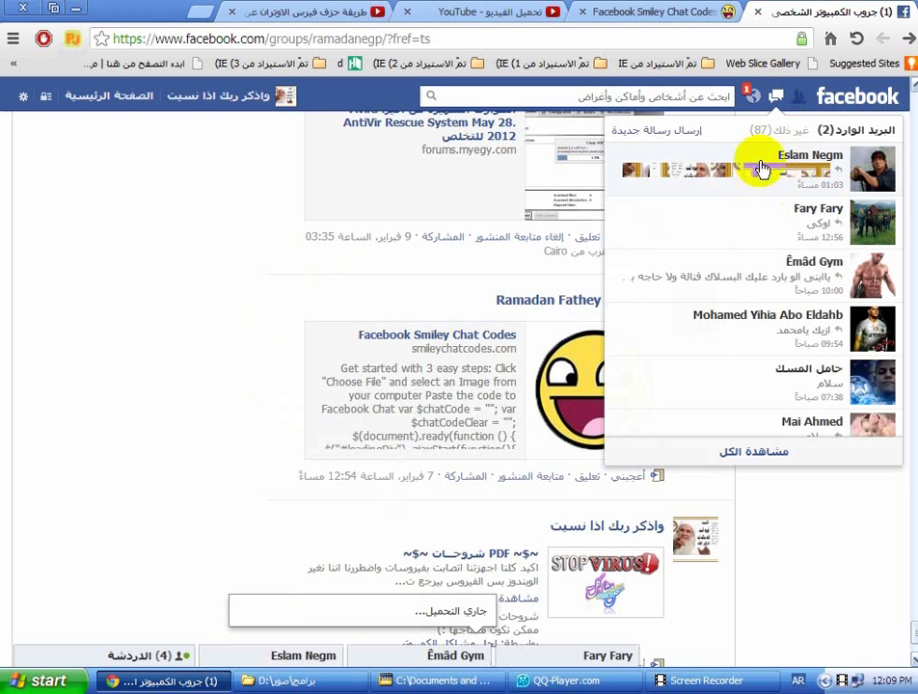
click(757, 166)
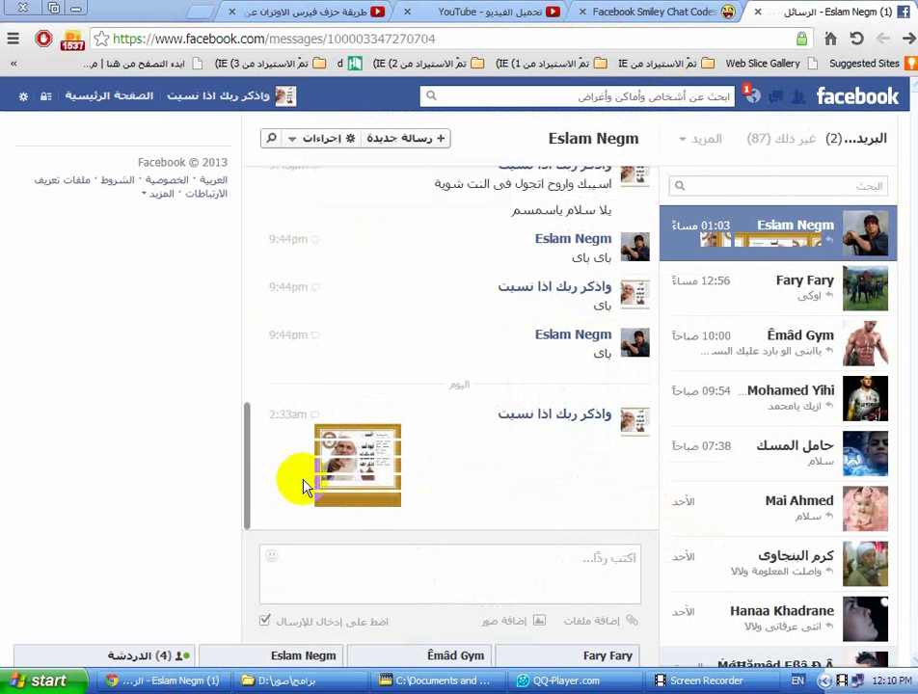
Paste the image code into the reply box of the full conversation and send it
right_click(411, 570)
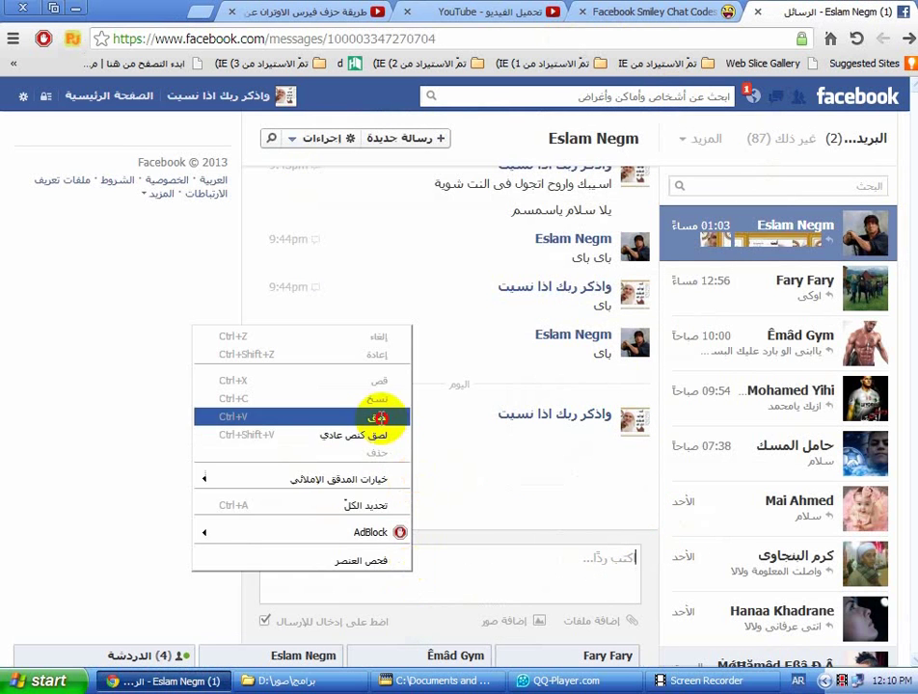
click(376, 416)
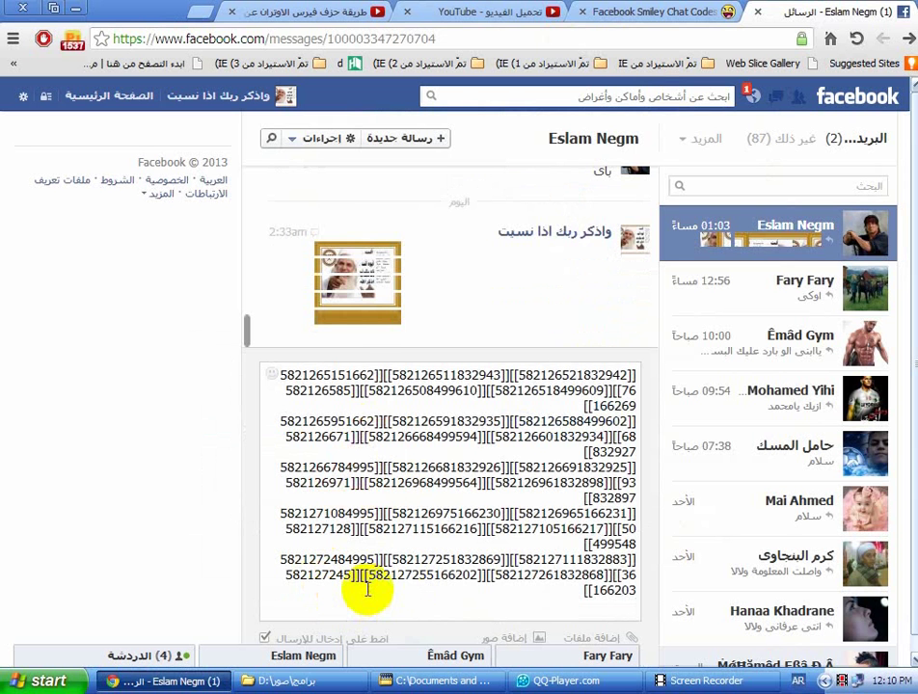
key(Return)
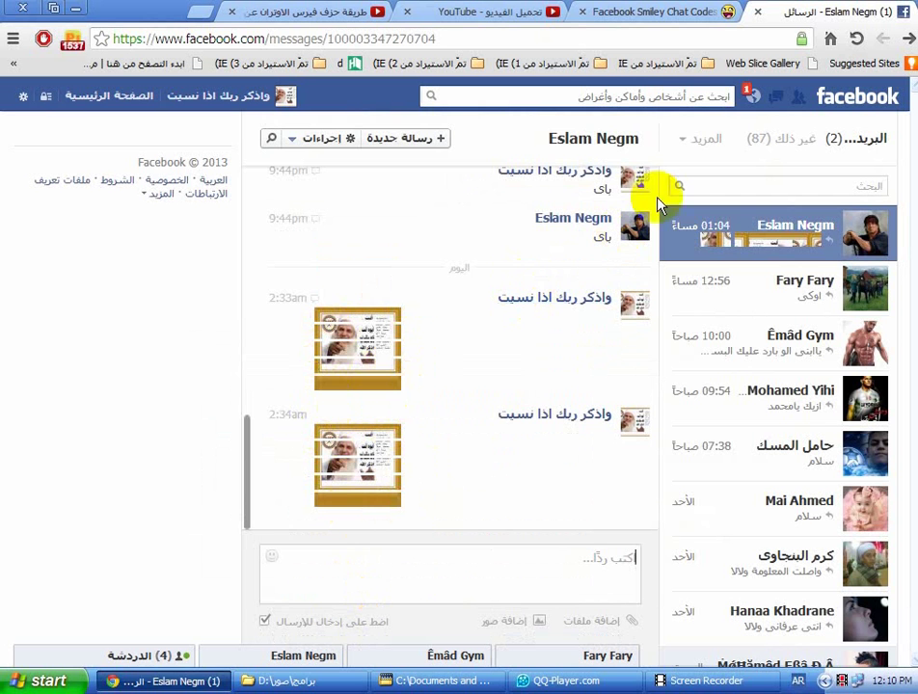
Search Facebook for "جر" and open the group جروب الكمبيوتر الشخصى وبرامجه المهمه
click(544, 96)
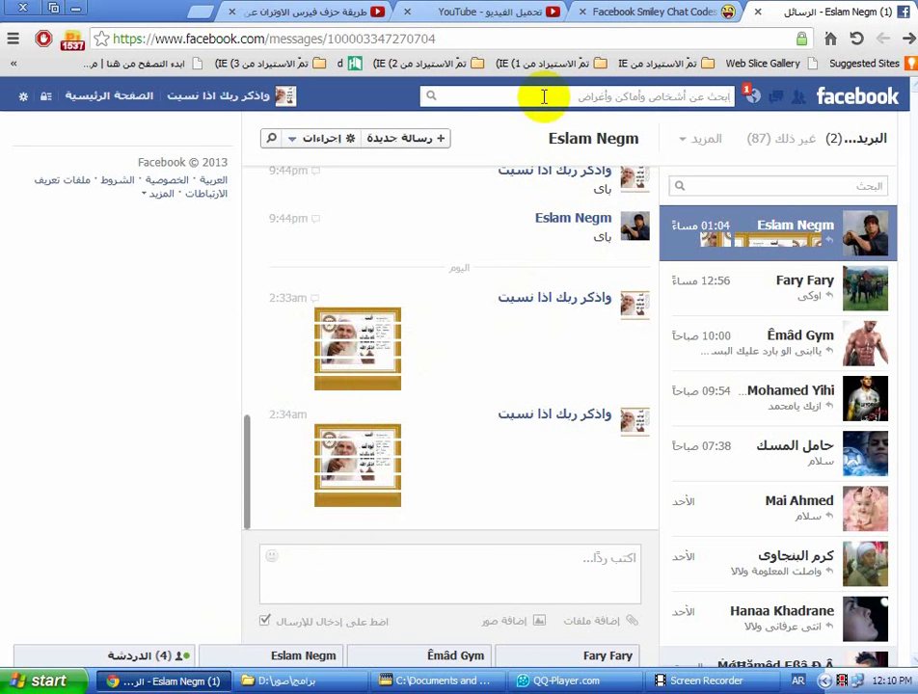
text(حر)
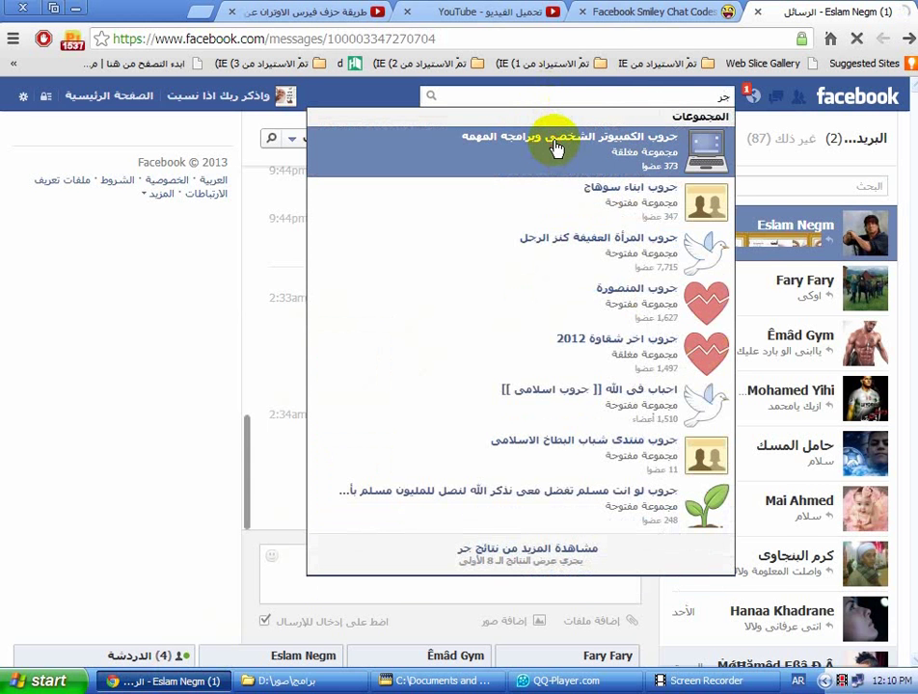
click(556, 147)
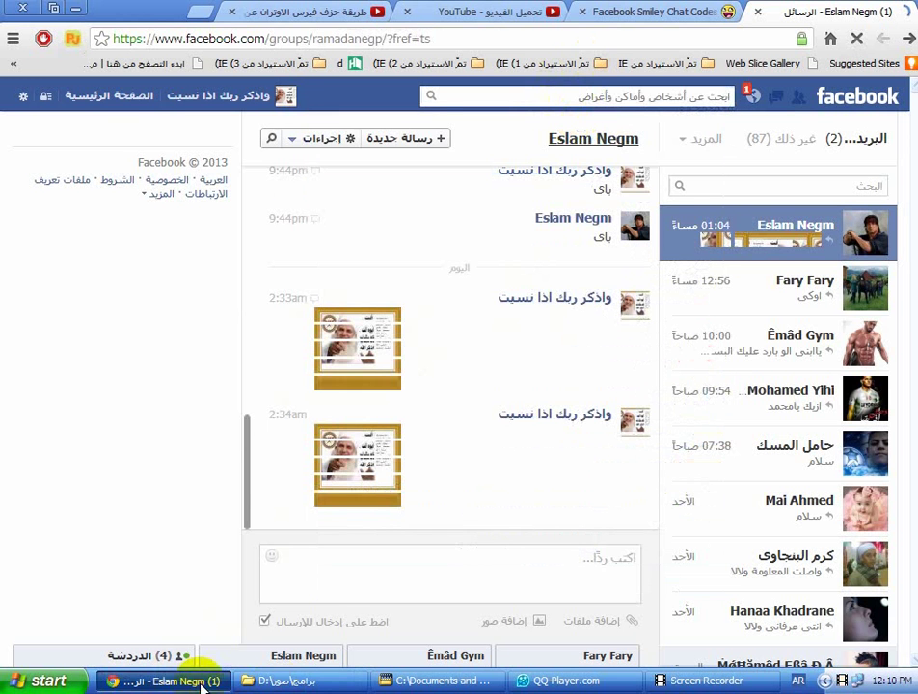
Show the desktop in place of the open browser window and refresh it
key(super+d)
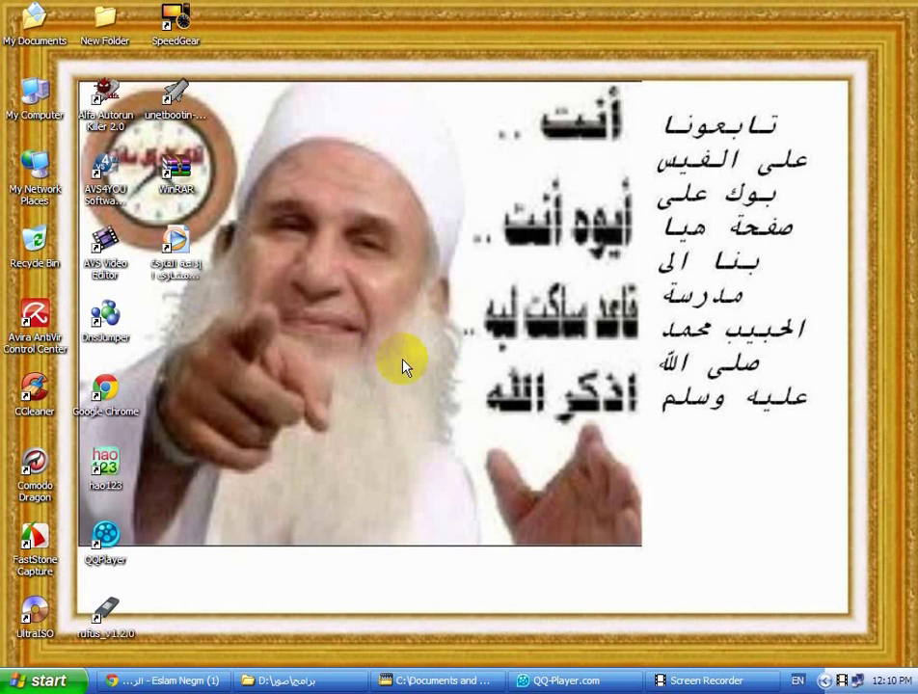
right_click(383, 330)
click(403, 355)
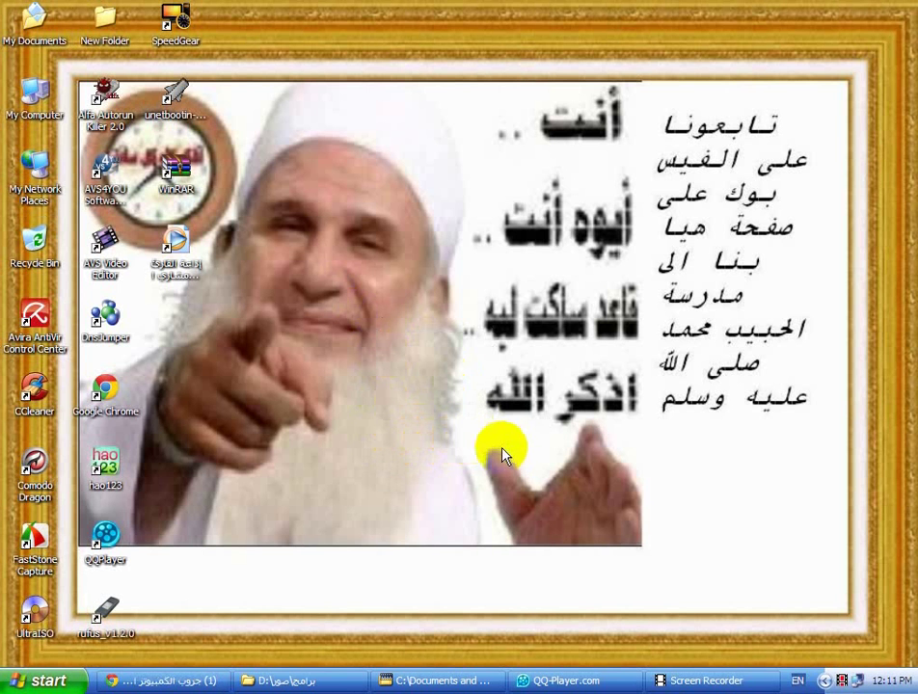
drag(480, 441, 810, 88)
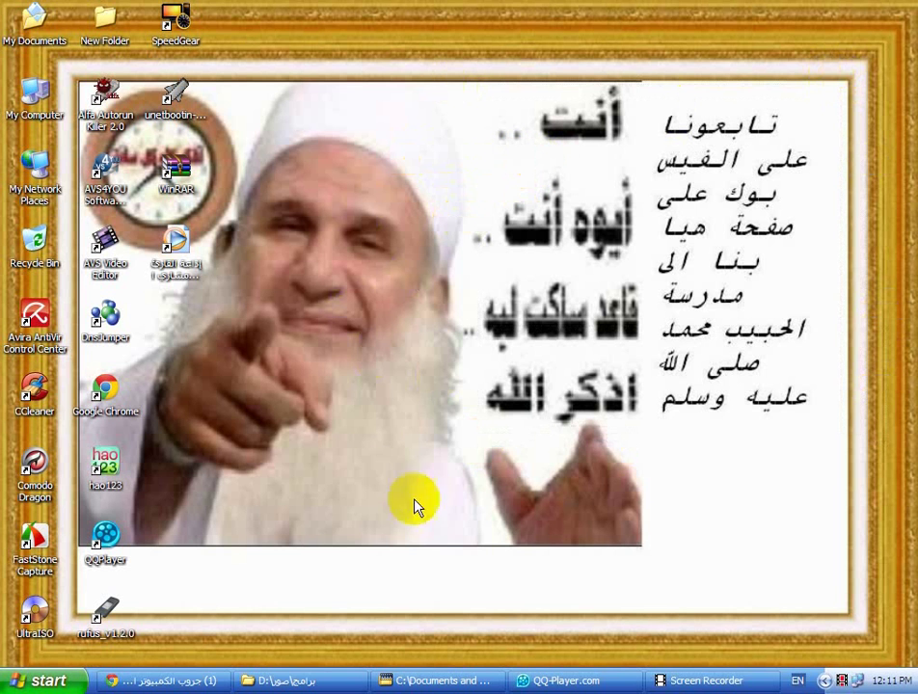
click(197, 681)
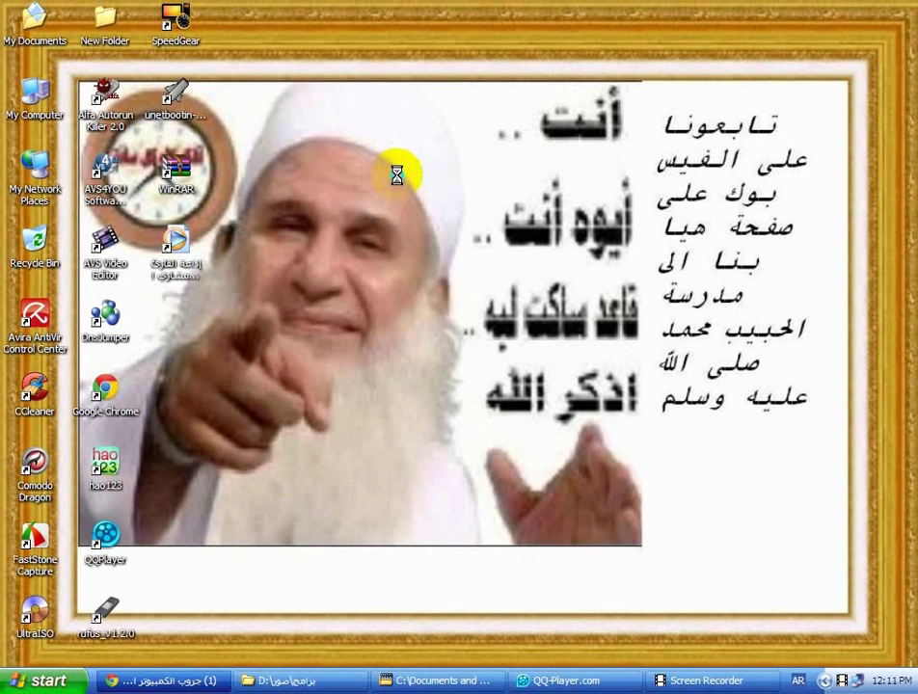
right_click(385, 164)
click(412, 191)
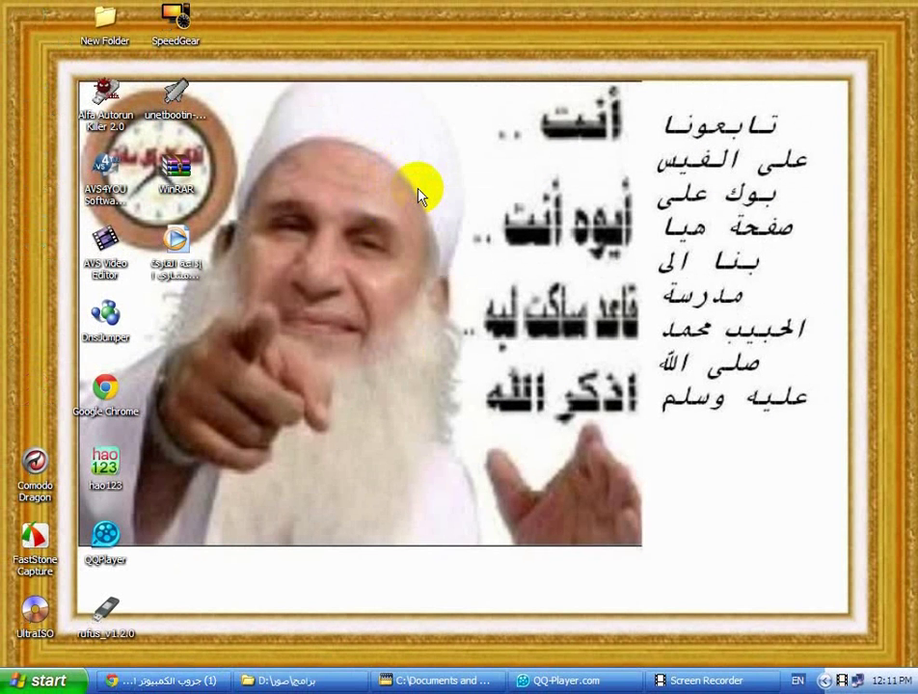
click(328, 235)
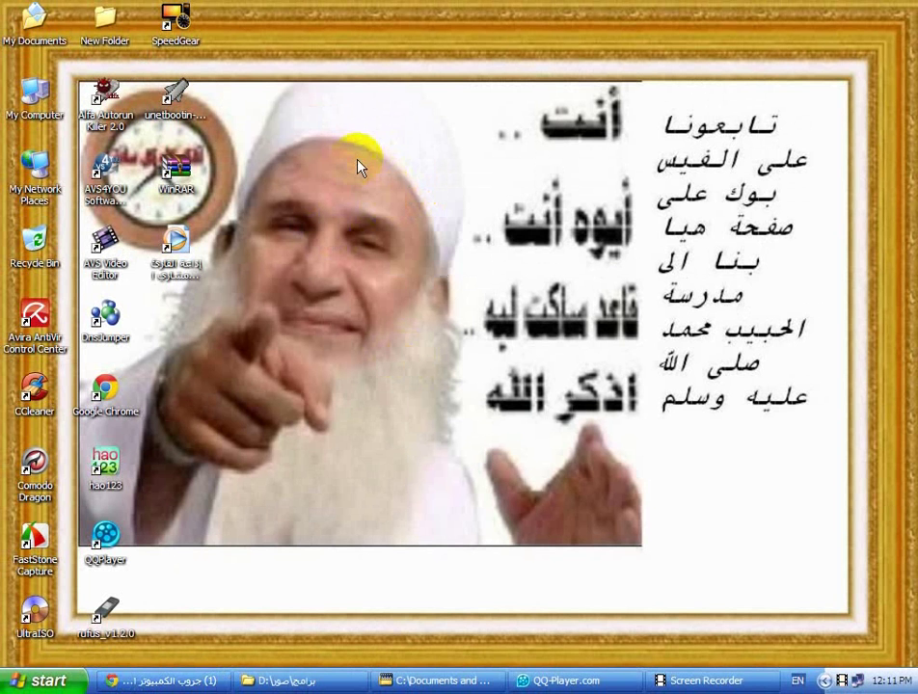
right_click(383, 179)
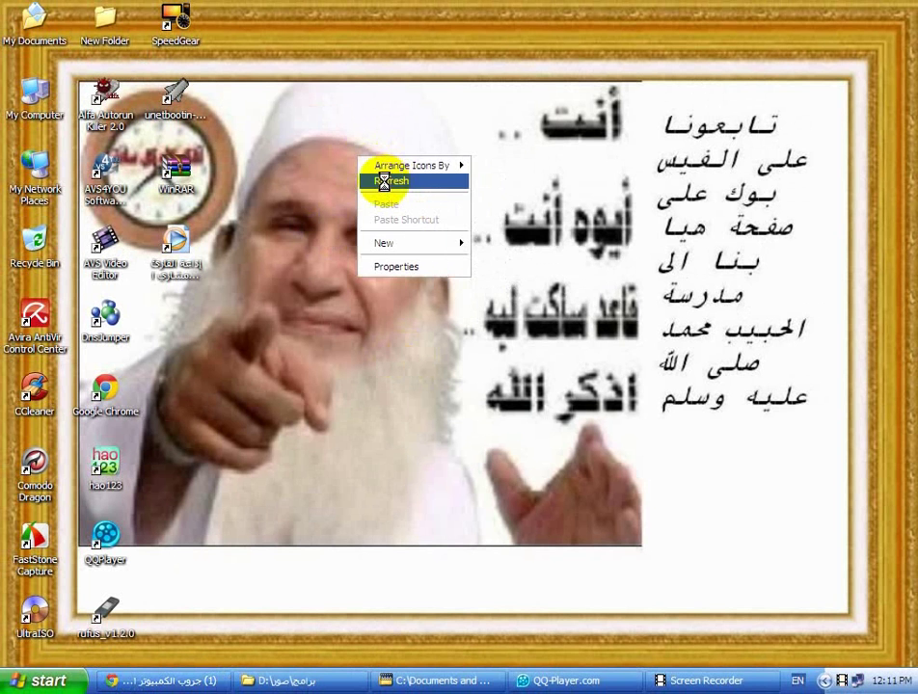